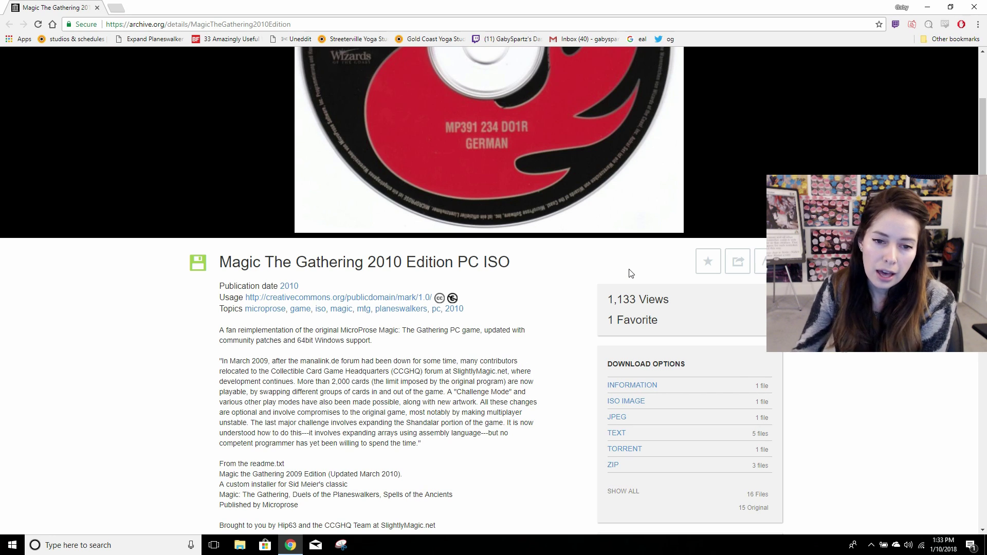
Download the torrent file for the Magic The Gathering 2010 Edition ISO and shrink the browser window to uncover the desktop
scroll(631, 274, "down", 1)
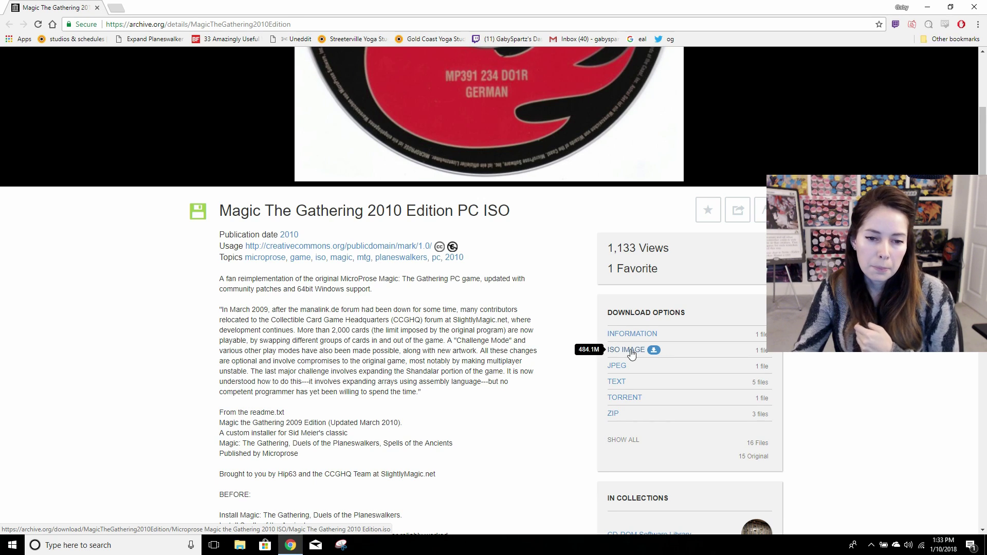
left_click(617, 401)
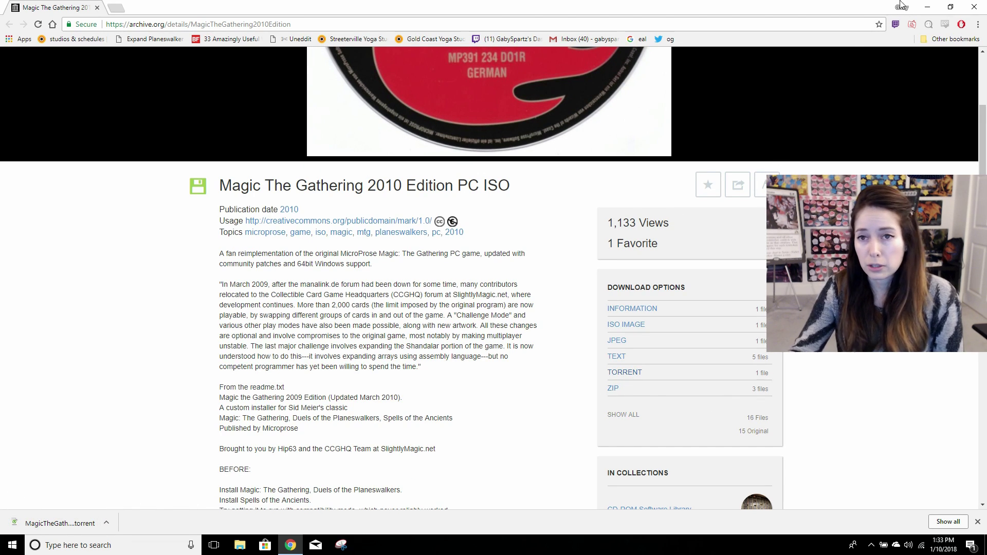
left_click(950, 8)
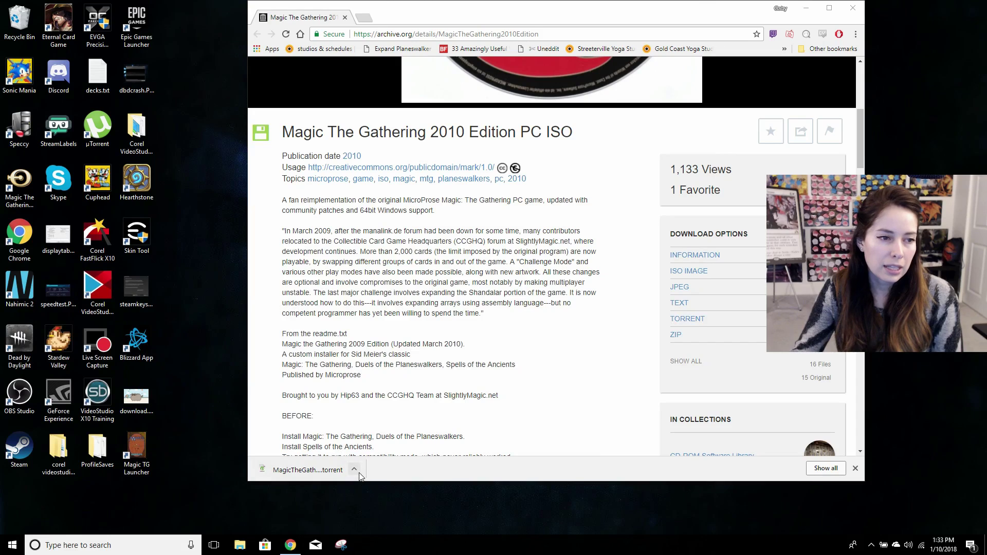
Open the MagicTheGathering2010Edition folder from Downloads in File Explorer
left_click(240, 545)
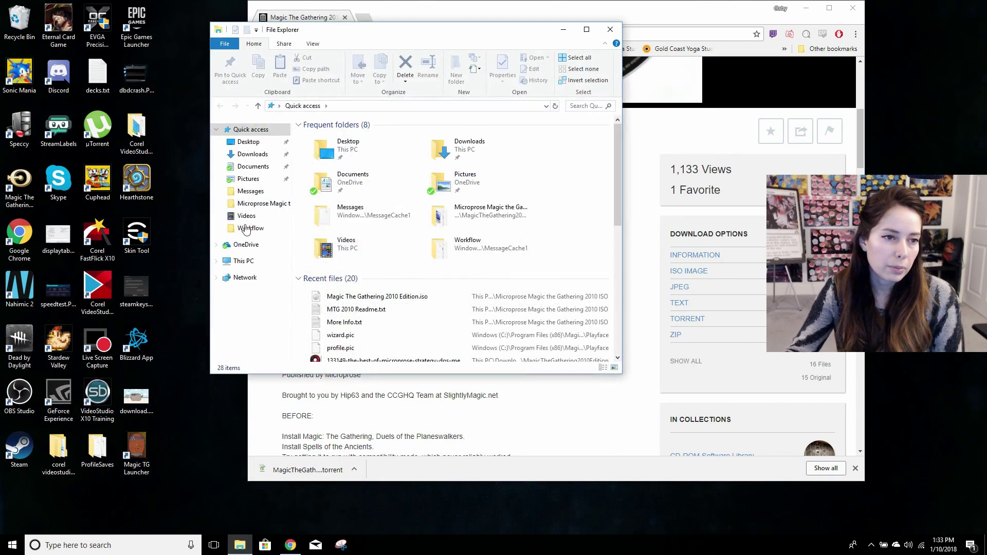
left_click(253, 155)
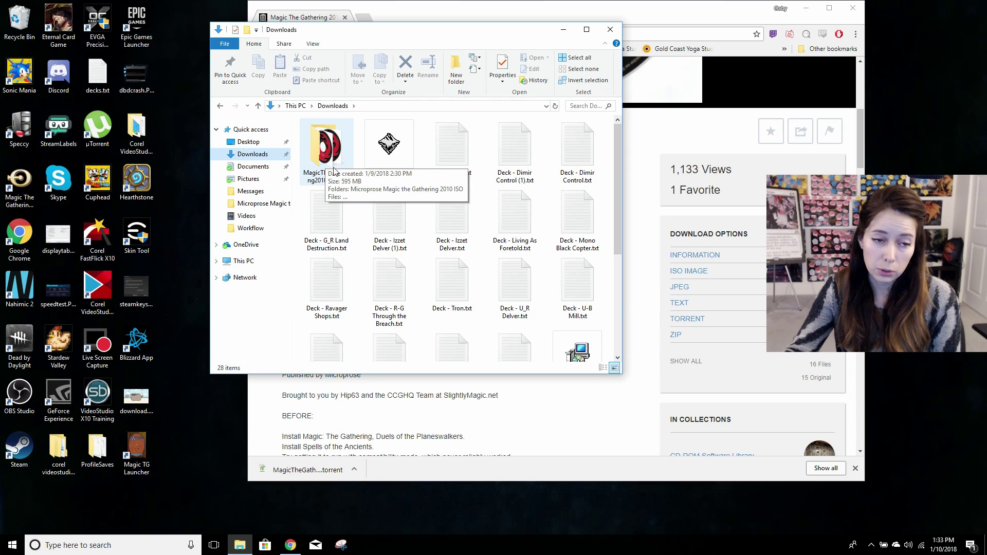
double_click(331, 152)
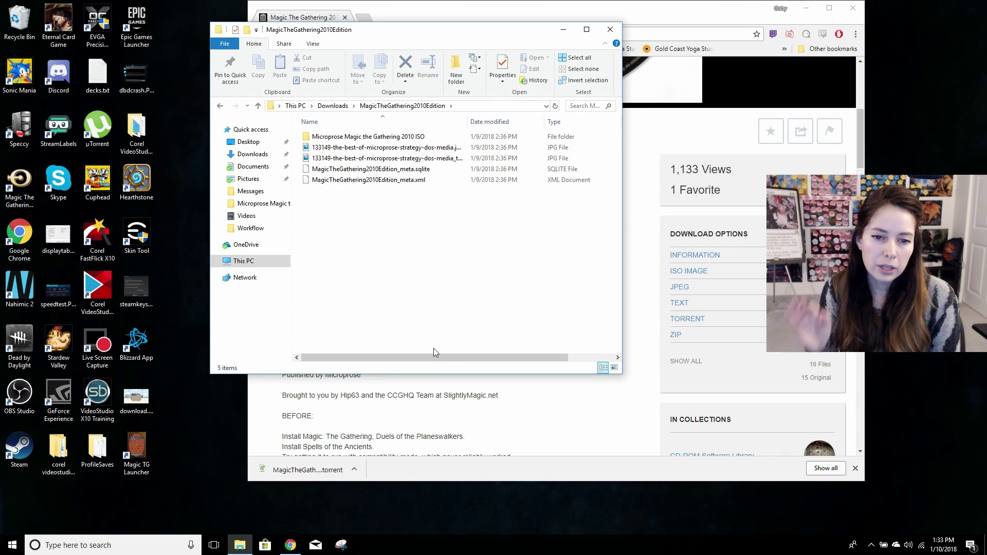
Return to the browser and examine the item description for the installer's supported operating systems
left_click(547, 434)
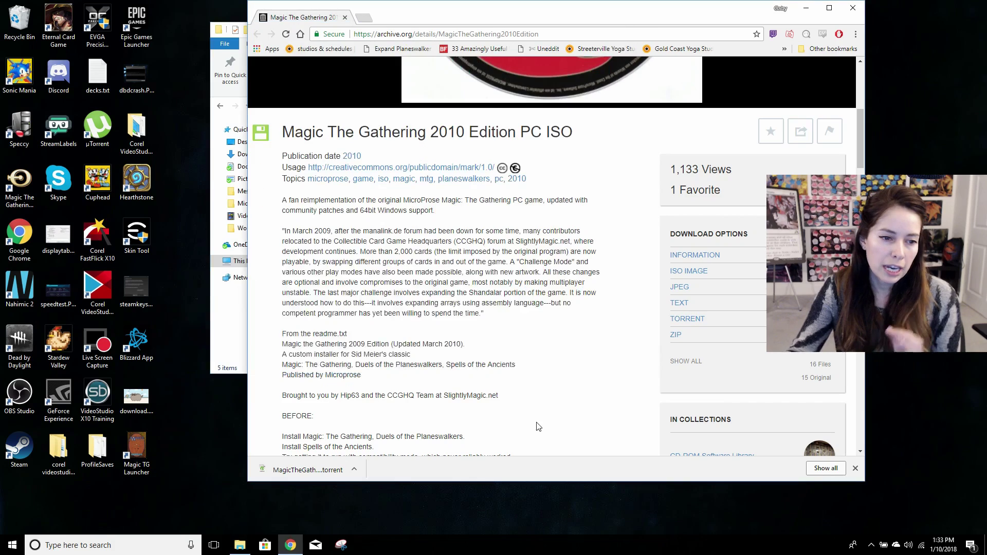
scroll(543, 427, "down", 4)
scroll(542, 427, "down", 5)
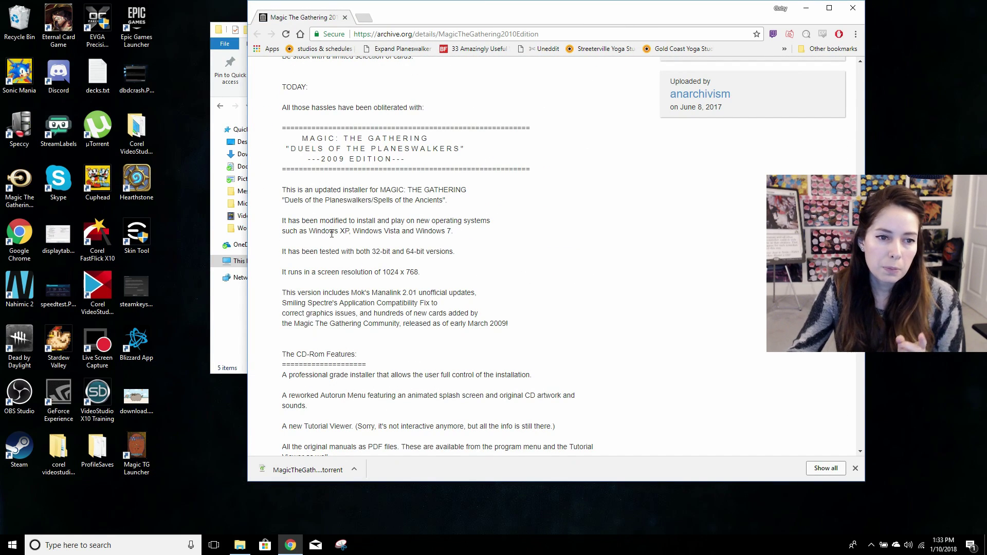
Switch to File Explorer and mount Magic The Gathering 2010 Edition.iso from the Microprose Magic the Gathering 2010 ISO folder
left_click(242, 363)
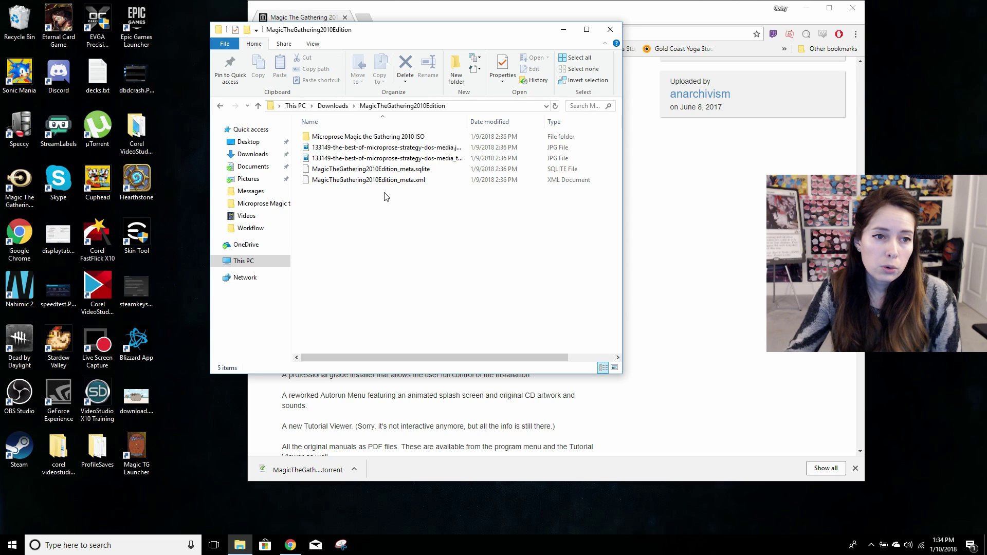
double_click(385, 137)
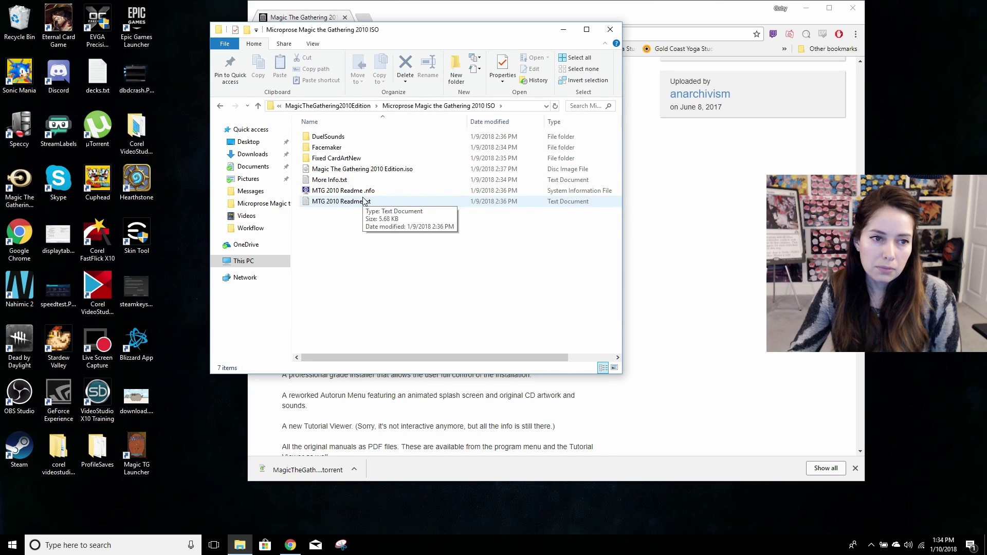
left_click(405, 169)
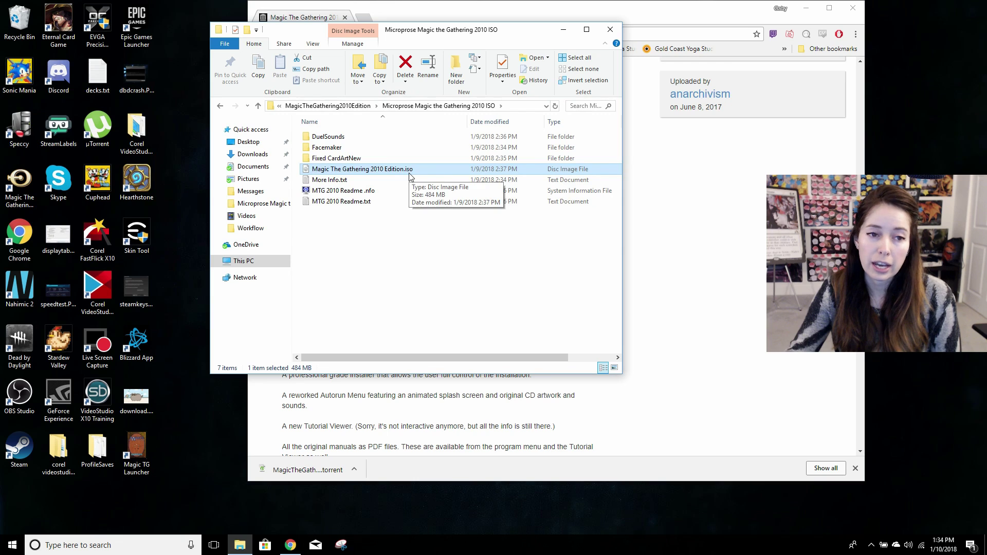
double_click(394, 172)
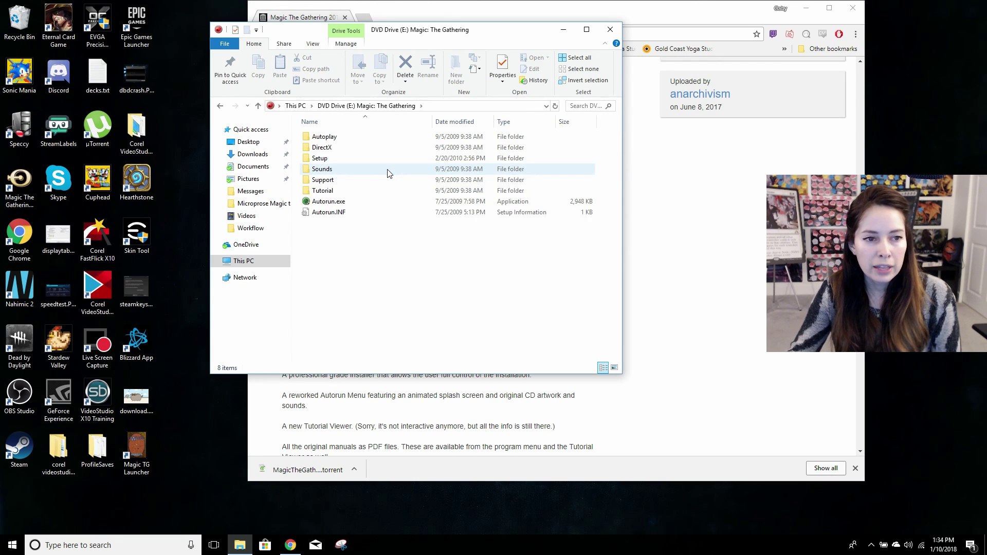
Troubleshoot Autorun.exe's compatibility with the recommended settings, test the program, save the settings and close the troubleshooter
right_click(342, 202)
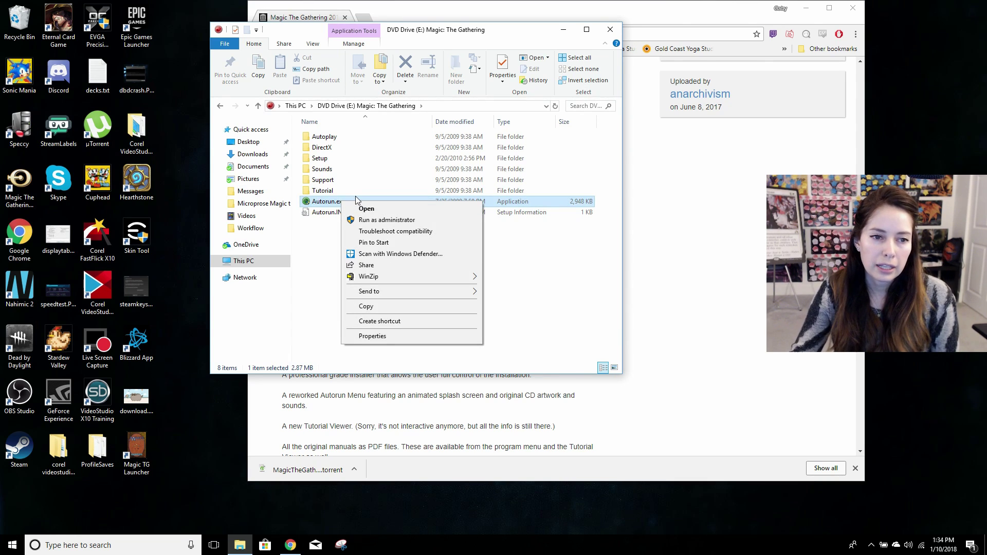
left_click(420, 232)
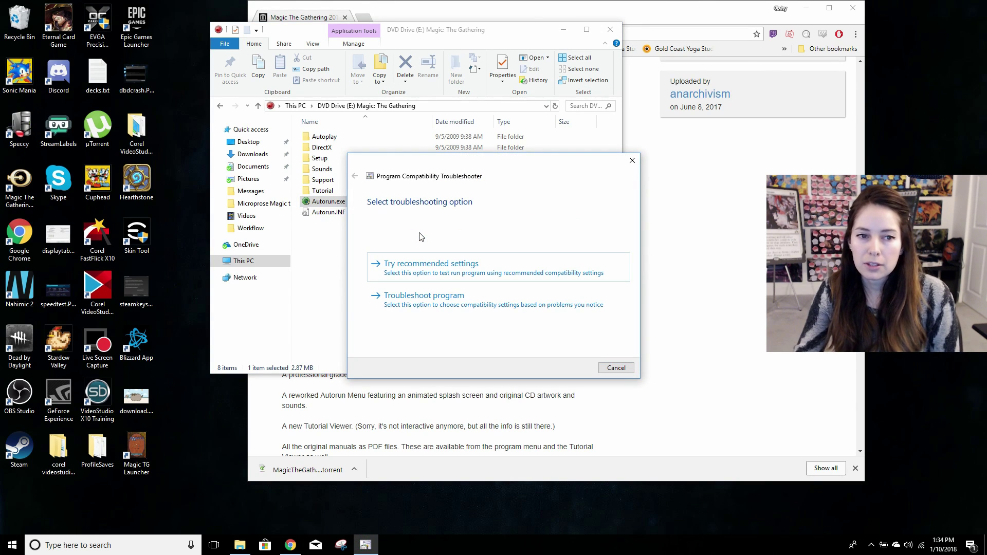
left_click(458, 272)
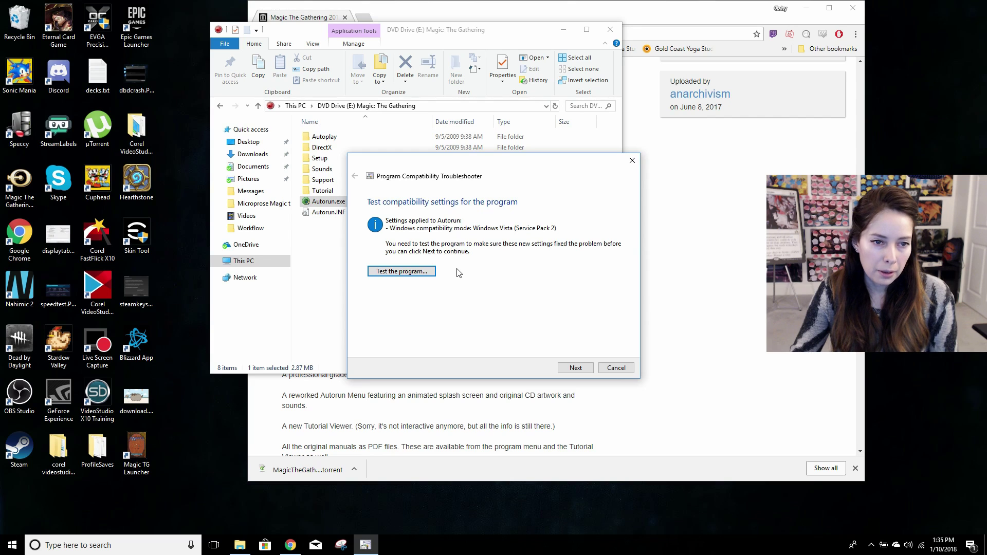
left_click(430, 275)
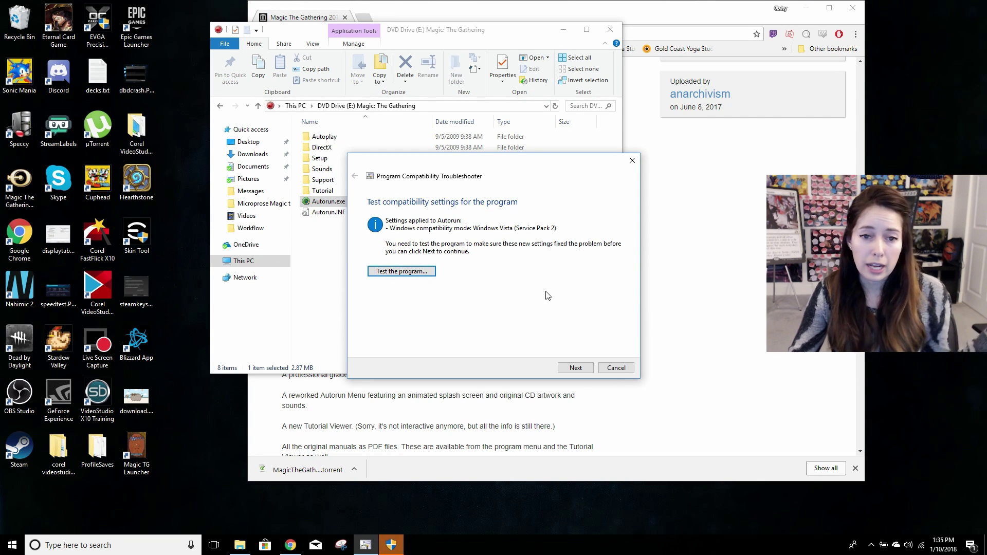
left_click(574, 367)
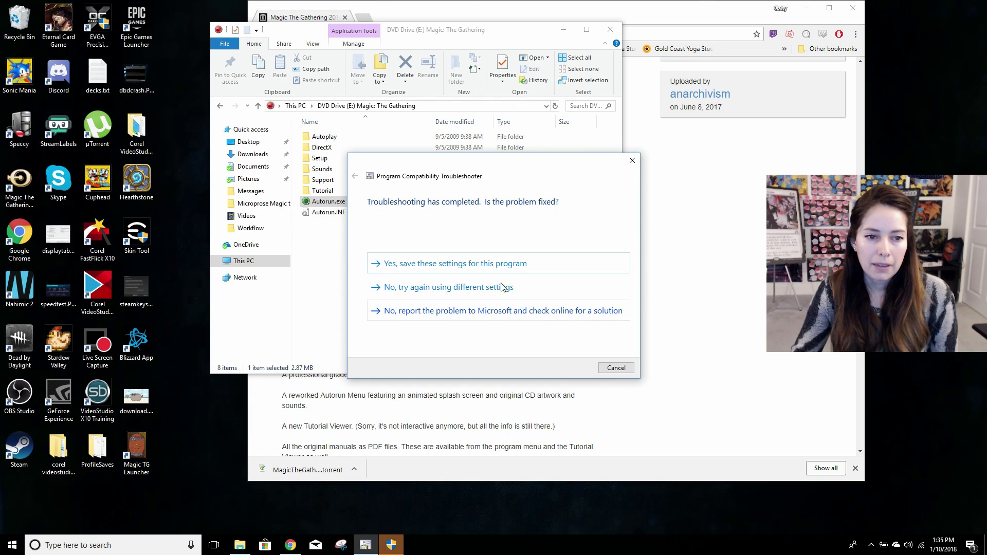
left_click(427, 266)
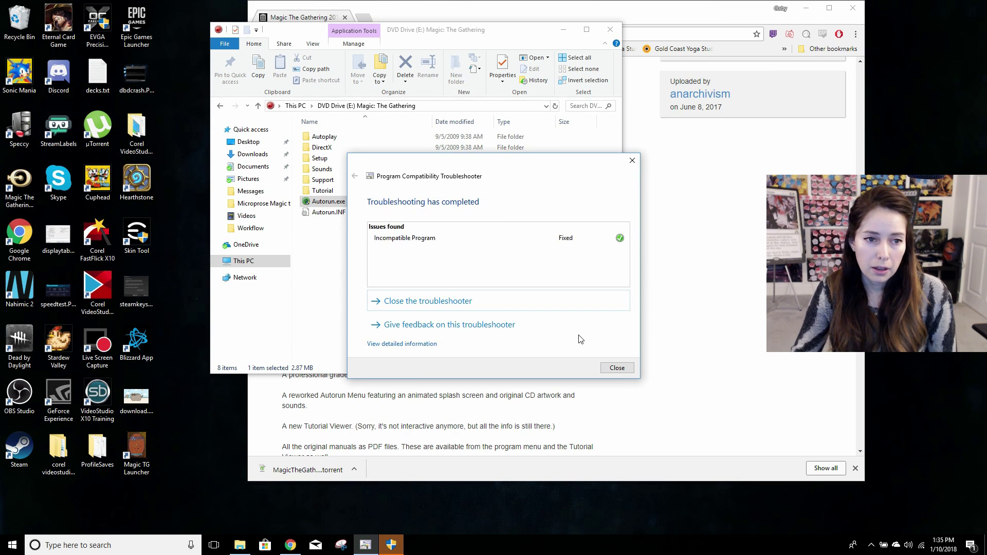
left_click(616, 367)
Run Autorun.exe as administrator to view the game's installer, and close the installer and the disc's folder window
right_click(381, 203)
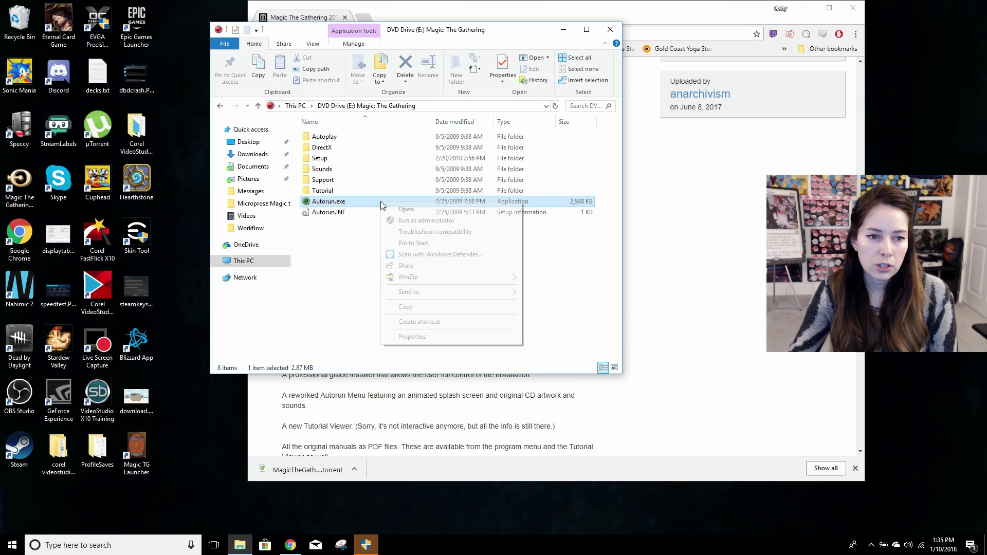
left_click(436, 221)
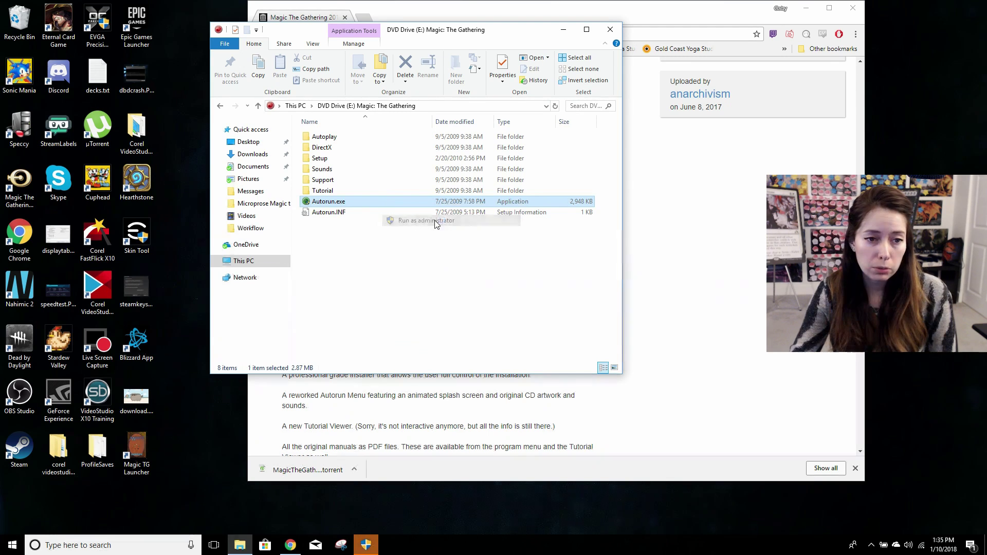
left_click(451, 344)
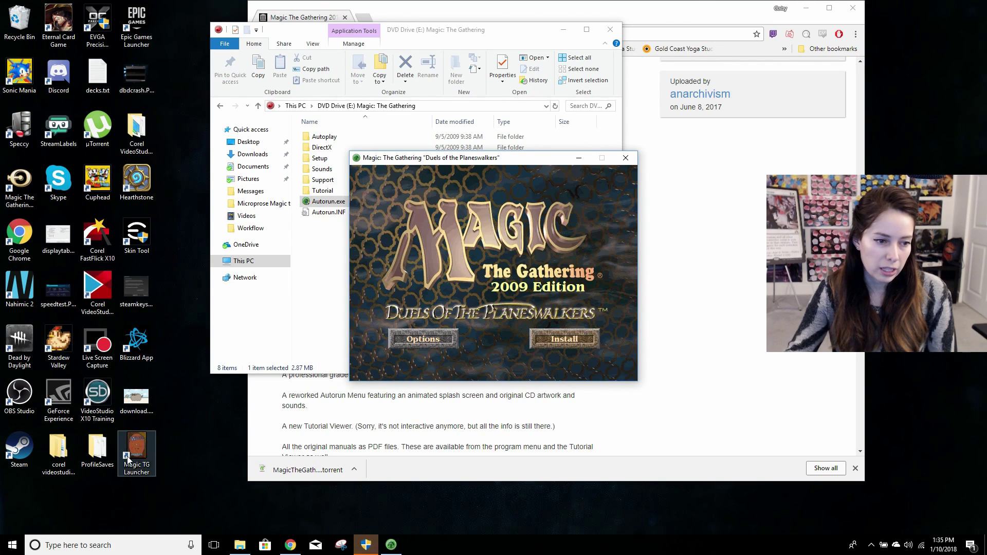
left_click(625, 157)
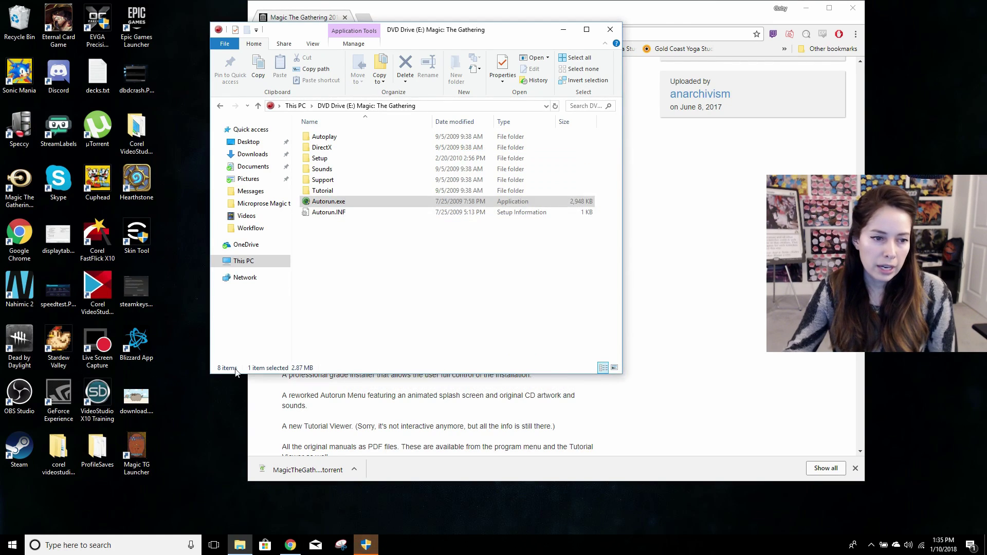
left_click(610, 29)
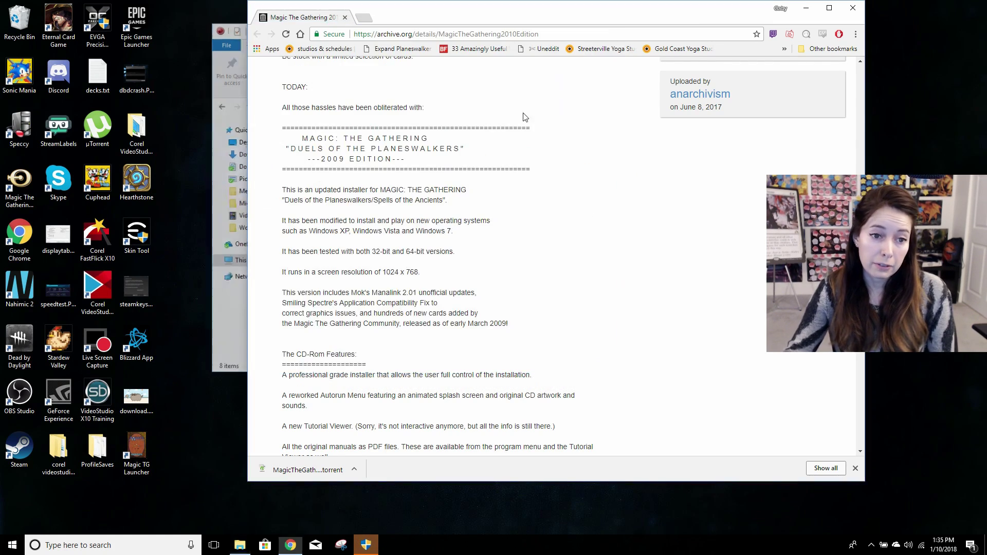
Start Shandalar from the Magic TG Launcher on the desktop and load the saved game Gooby2
double_click(141, 448)
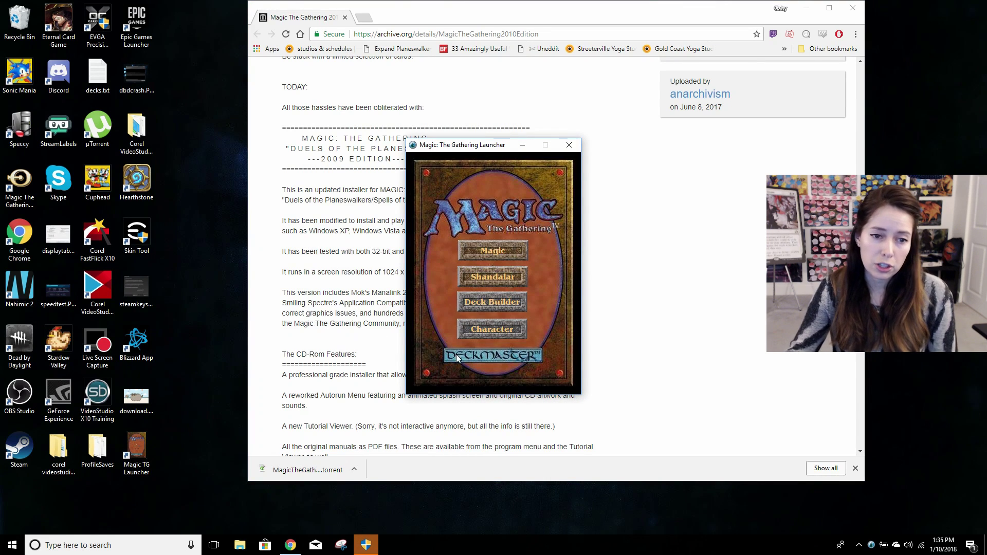
left_click(512, 282)
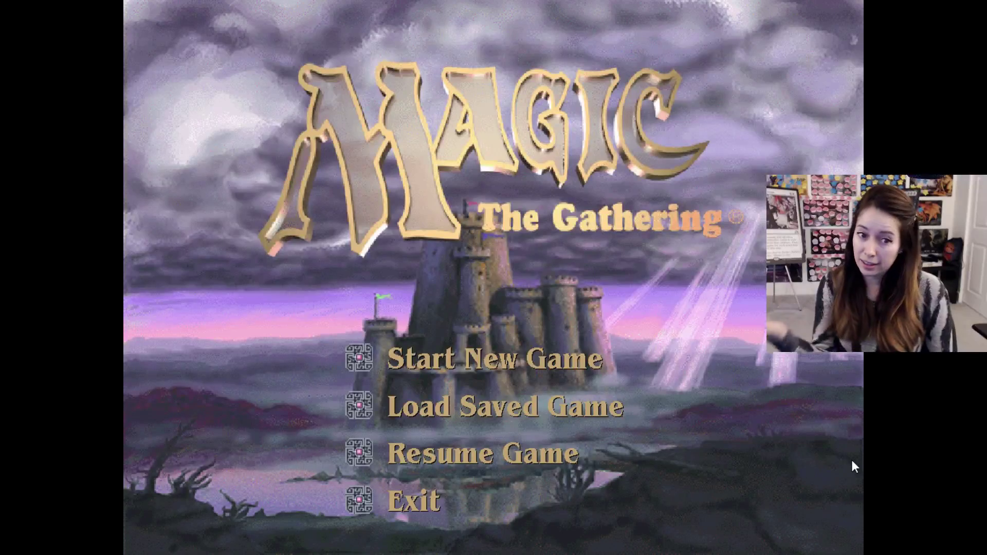
left_click(524, 411)
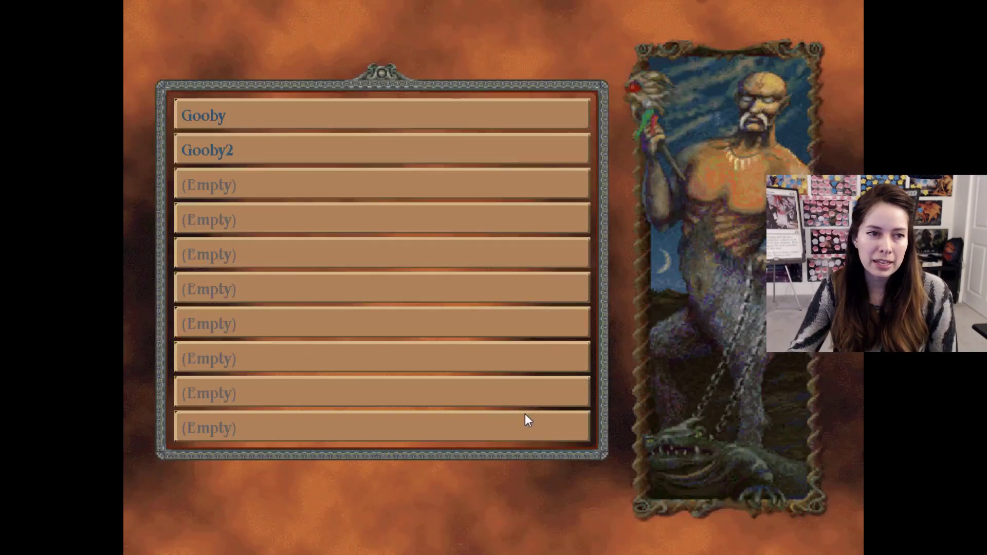
left_click(333, 153)
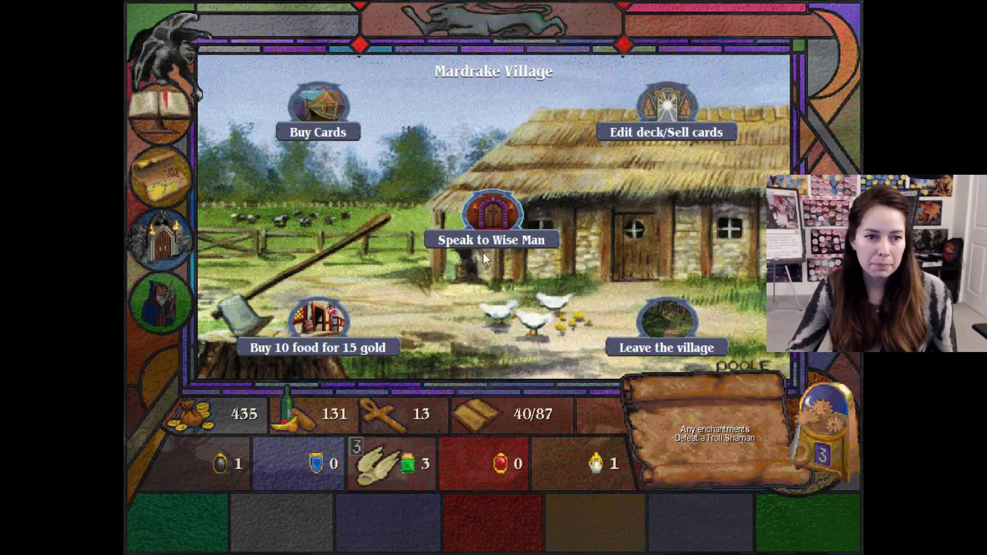
Quit the running Shandalar game and return to the desktop
right_click(482, 252)
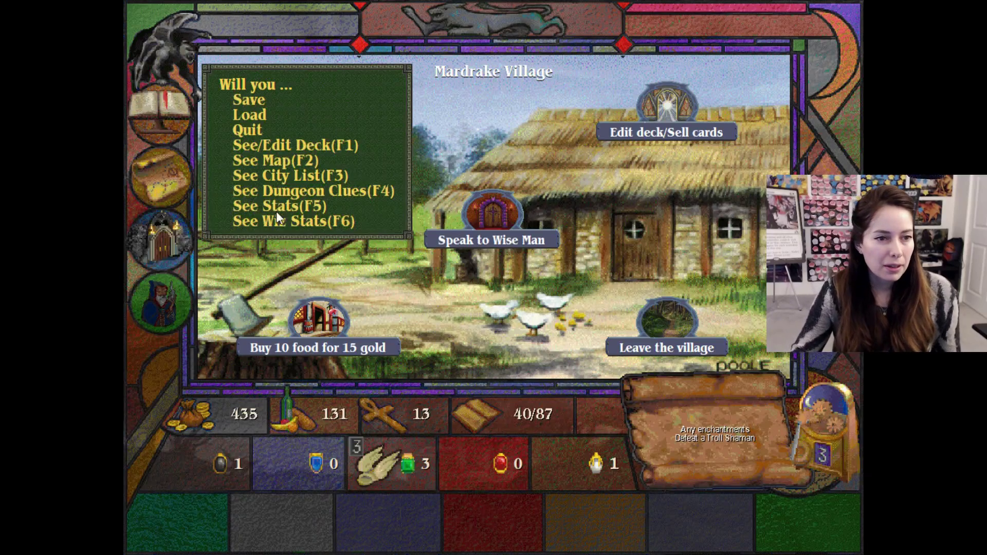
left_click(262, 131)
left_click(359, 260)
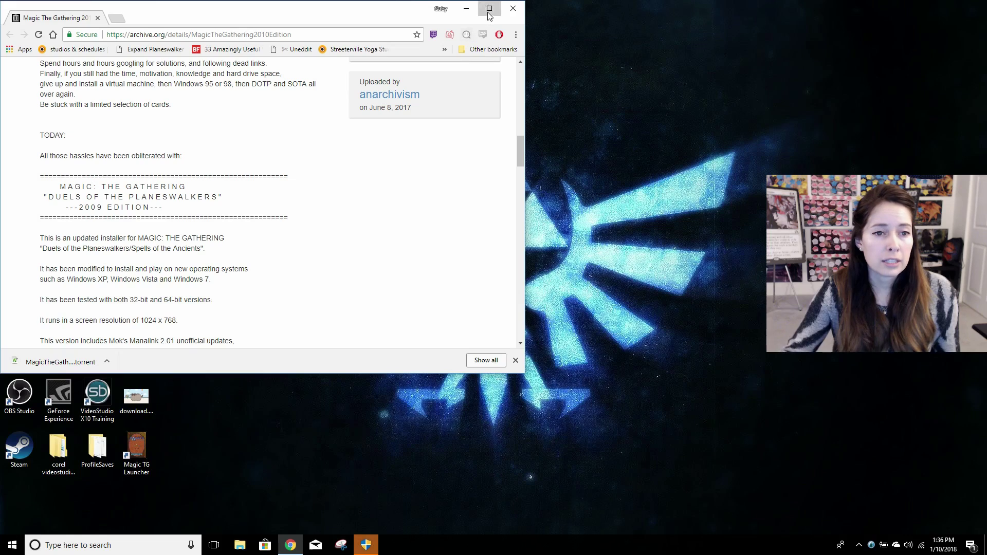
Enlarge the archive.org page to review the item description and restore the browser to its smaller window
left_click(489, 9)
scroll(605, 288, "up", 2)
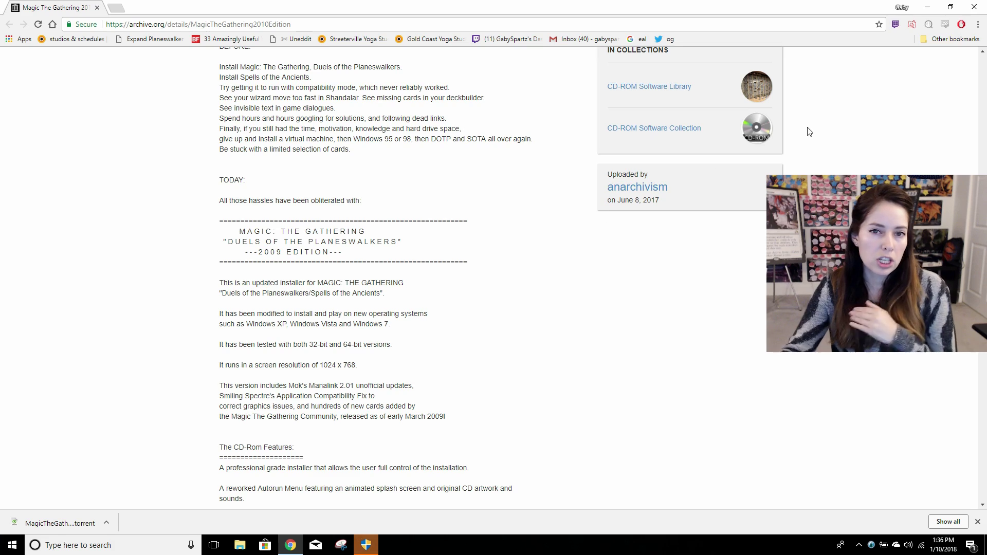
left_click(950, 7)
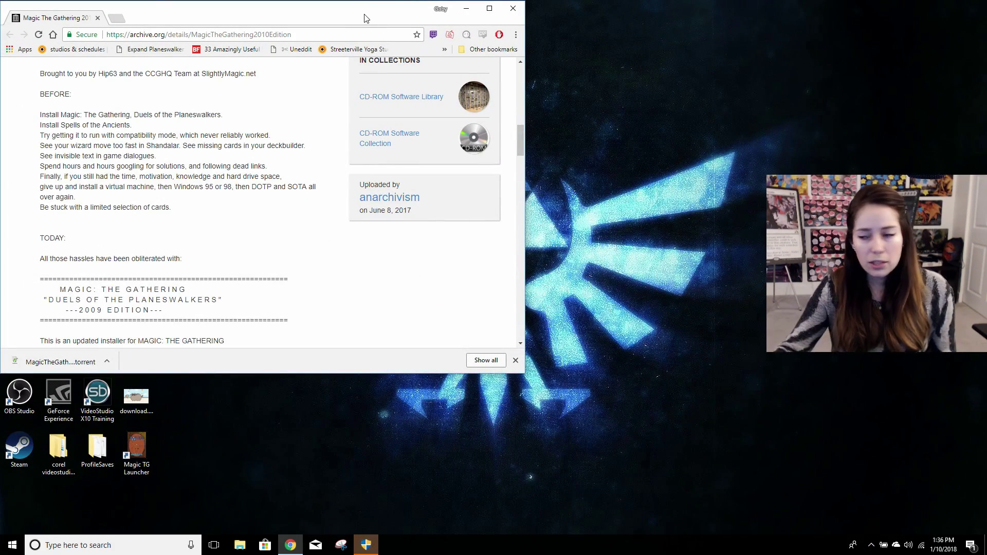